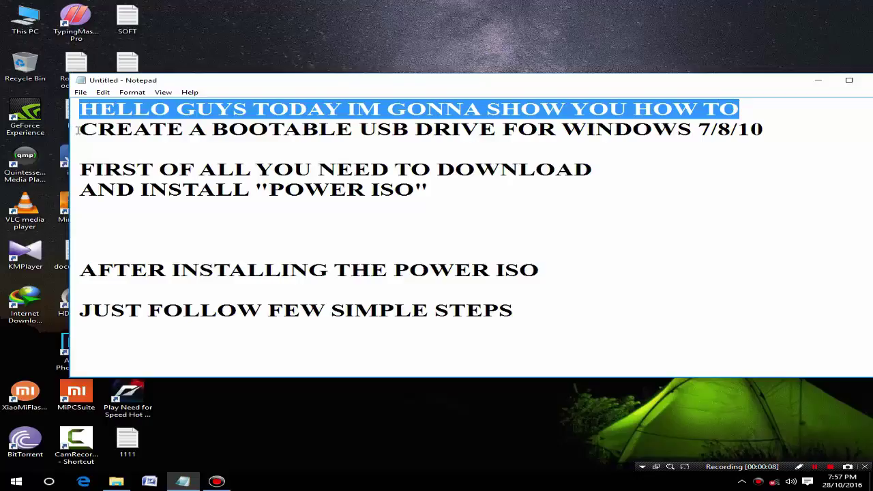
- Read through the introductory notes on creating a bootable USB drive line by line, and minimize the Notepad window
{"action": "left_click_drag", "start_coordinate": [79, 130], "coordinate": [762, 137]}
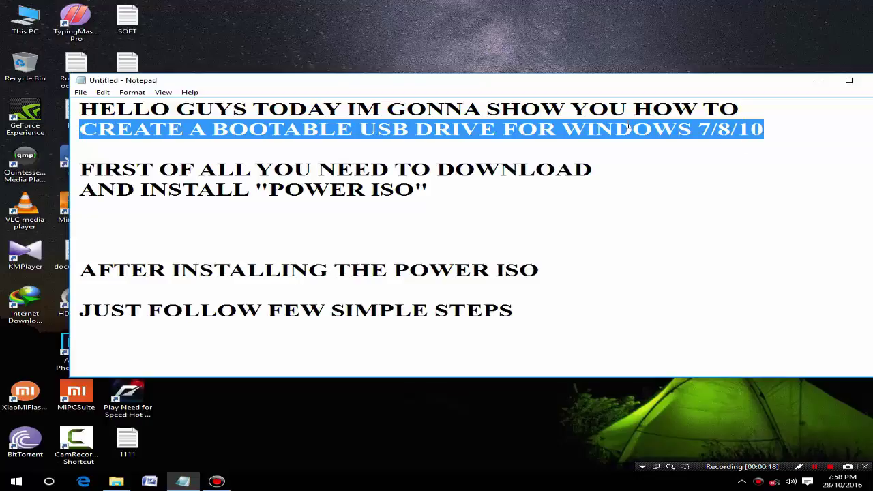
{"action": "left_click_drag", "start_coordinate": [80, 169], "coordinate": [592, 170]}
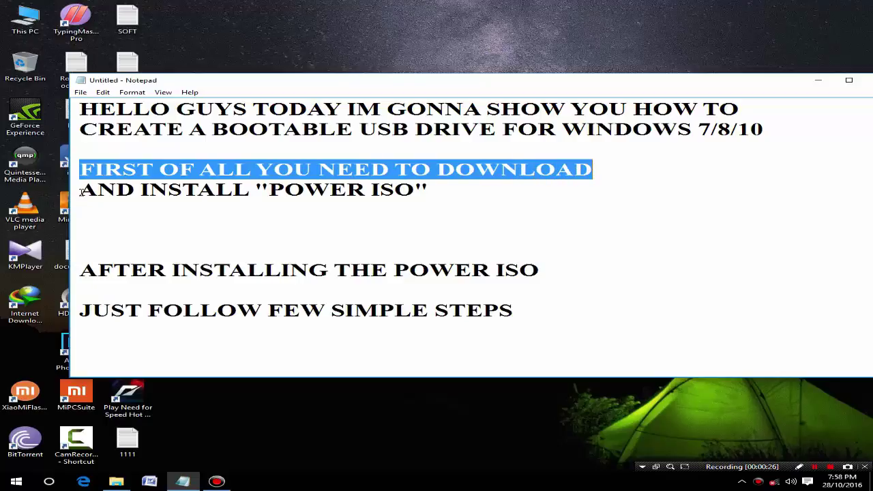
{"action": "left_click_drag", "start_coordinate": [81, 191], "coordinate": [430, 191]}
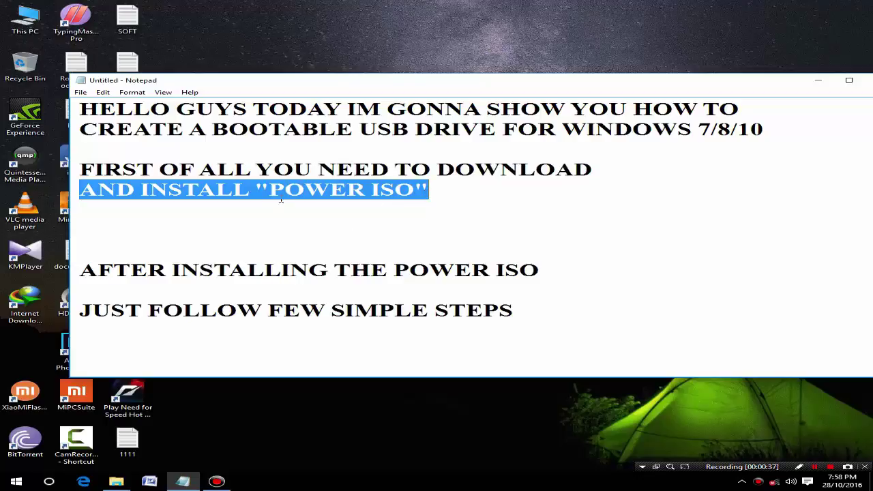
{"action": "left_click_drag", "start_coordinate": [77, 269], "coordinate": [540, 272]}
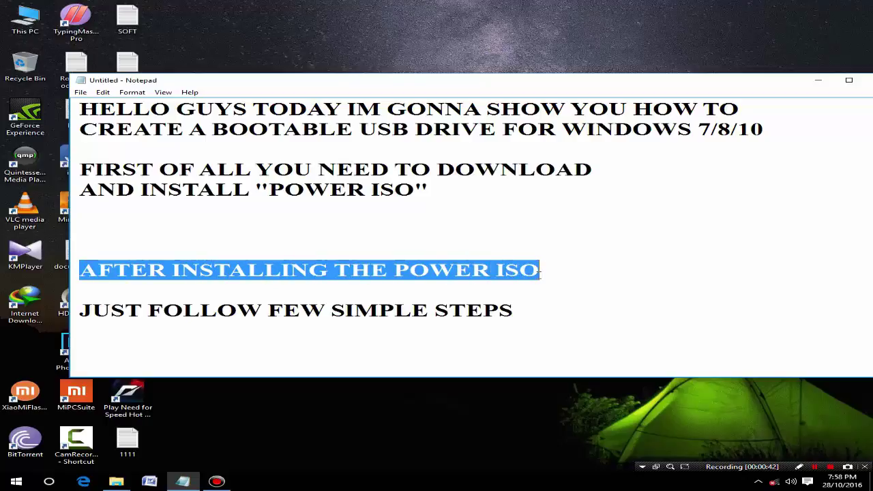
{"action": "left_click_drag", "start_coordinate": [75, 310], "coordinate": [513, 315]}
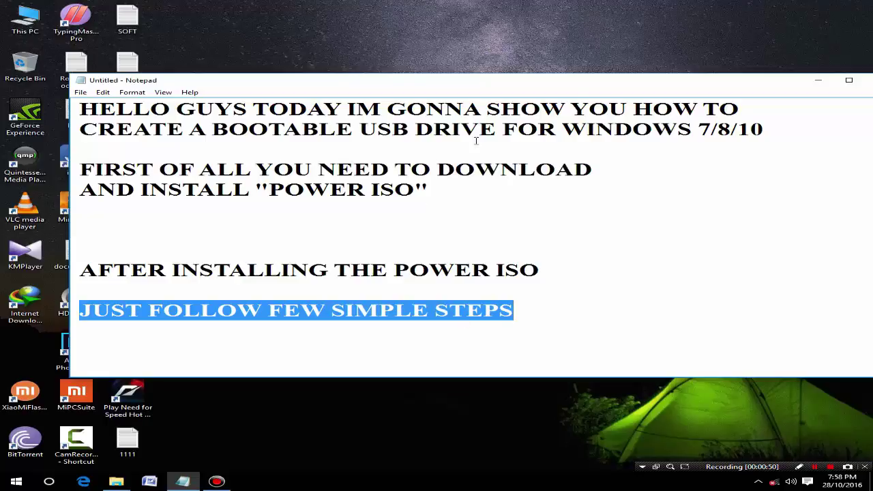
{"action": "left_click", "coordinate": [821, 81]}
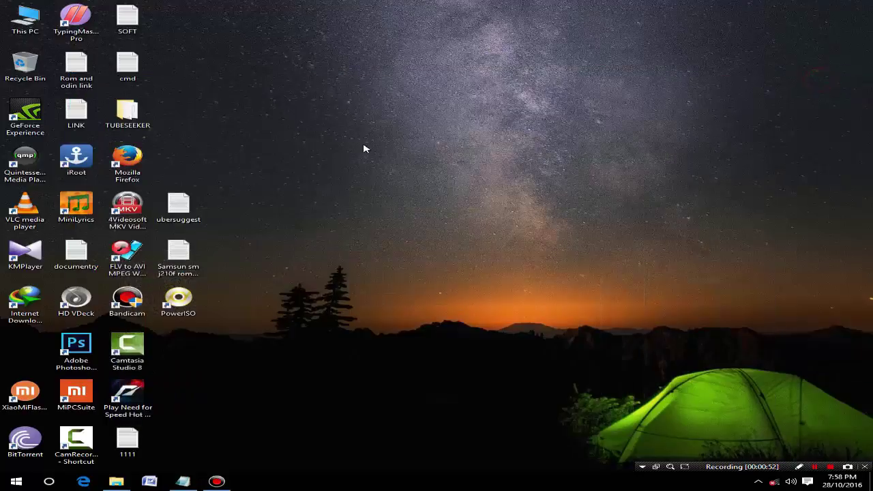
- Refresh the desktop, launch PowerISO and reposition its window
{"action": "right_click", "coordinate": [279, 191]}
{"action": "left_click", "coordinate": [292, 216]}
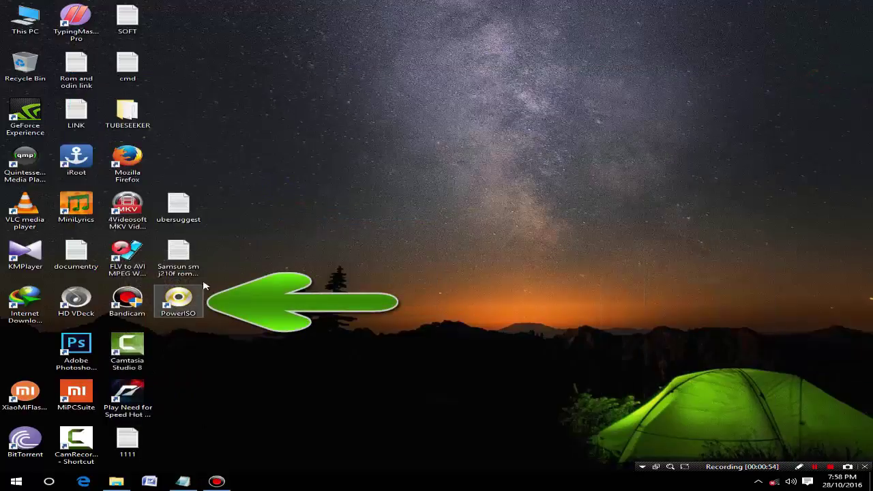
{"action": "double_click", "coordinate": [184, 303]}
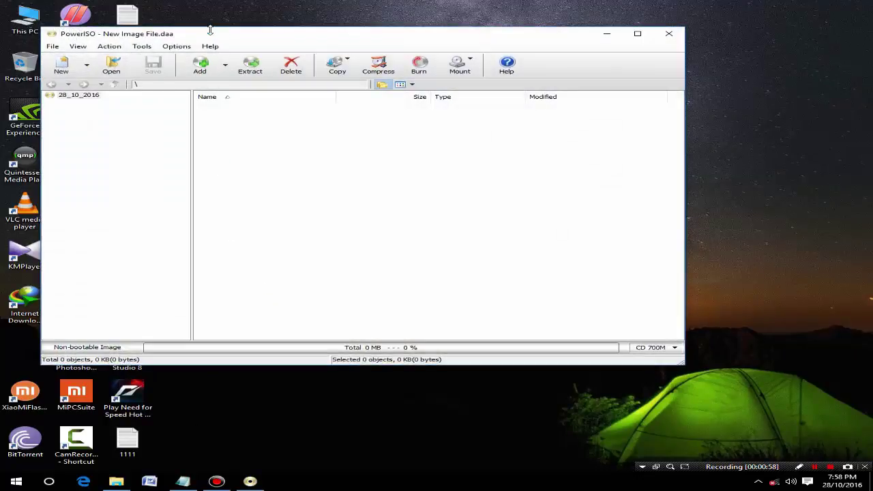
{"action": "left_click_drag", "start_coordinate": [227, 34], "coordinate": [302, 34]}
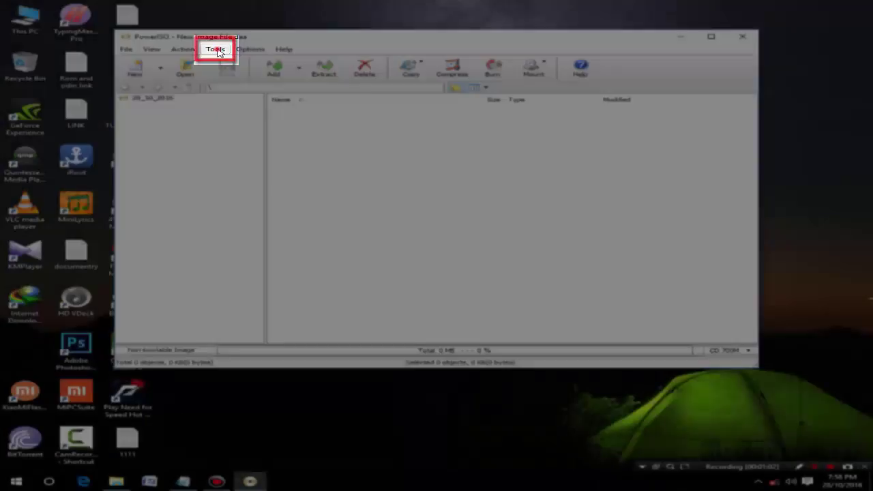
- Start the Create bootable USB drive function and agree to run PowerISO as administrator
{"action": "left_click", "coordinate": [216, 50]}
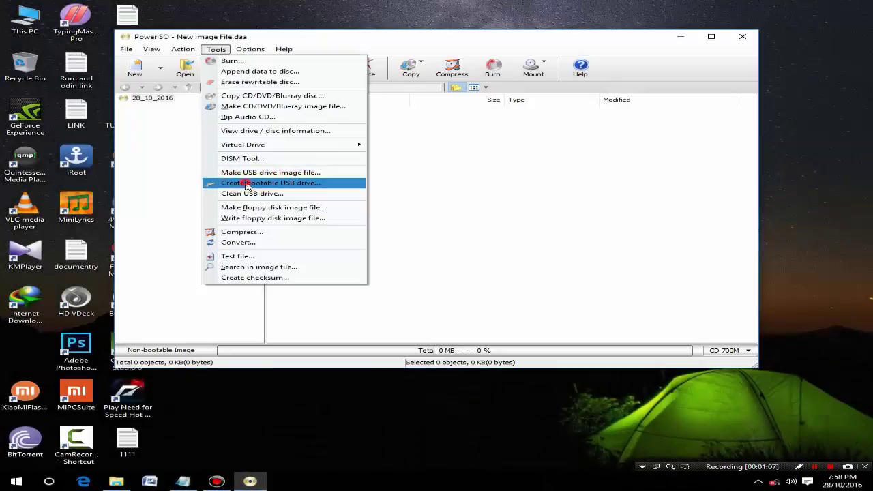
{"action": "left_click", "coordinate": [246, 184]}
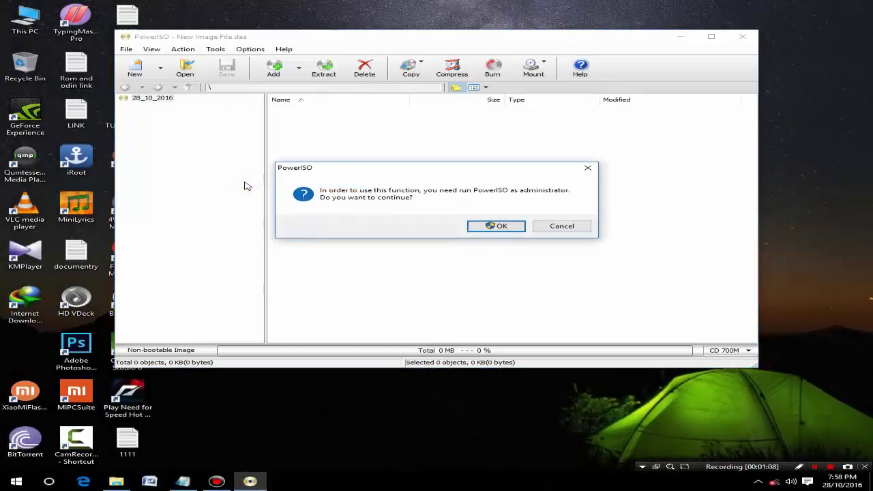
{"action": "left_click", "coordinate": [503, 226]}
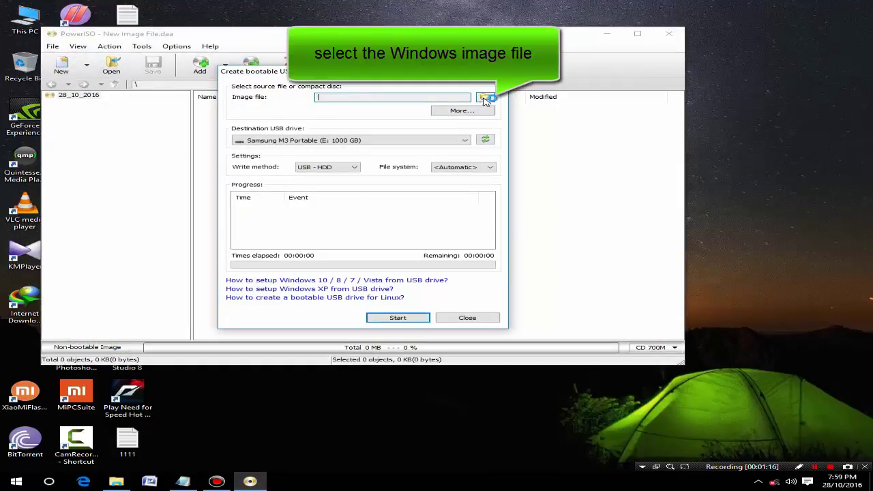
- Load the Windows 10 x32_x64 image from E:\All Files\SoftWares\PC Software, in the Windows 10 PRO & HOME x32_x64 folder under Microsoft Windows Operating Systems
{"action": "left_click", "coordinate": [485, 98]}
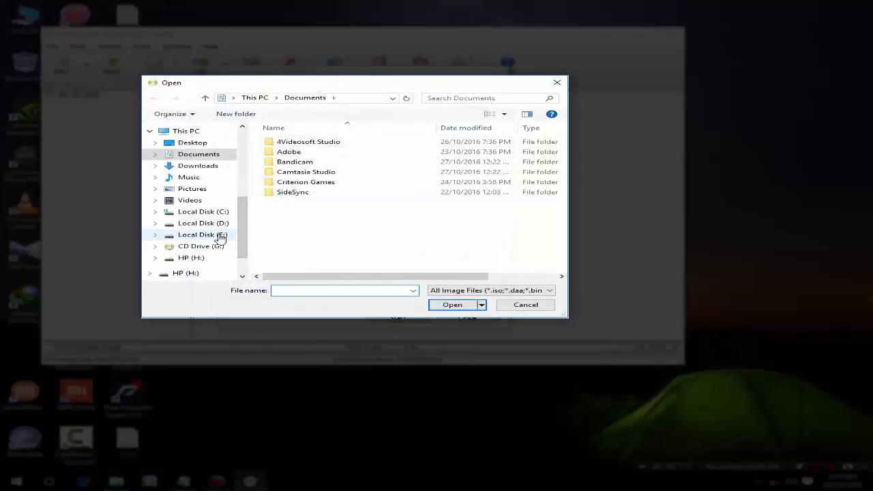
{"action": "left_click", "coordinate": [220, 235]}
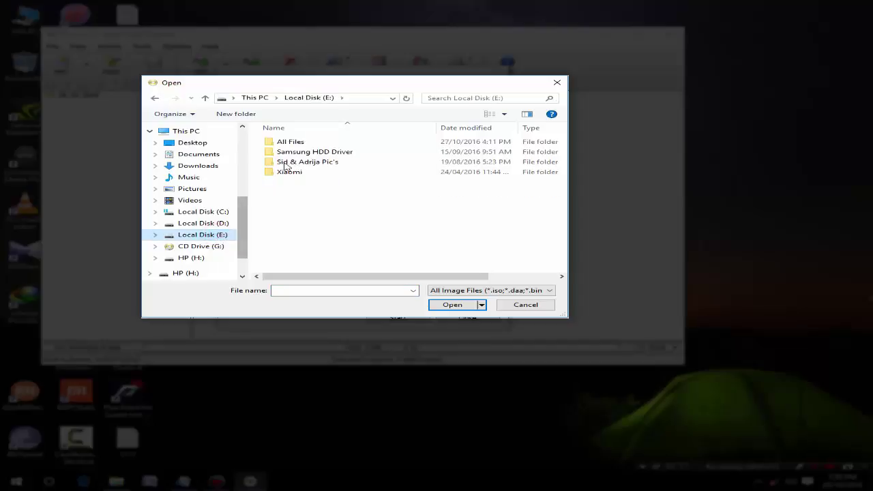
{"action": "left_click", "coordinate": [298, 142]}
{"action": "double_click", "coordinate": [298, 141]}
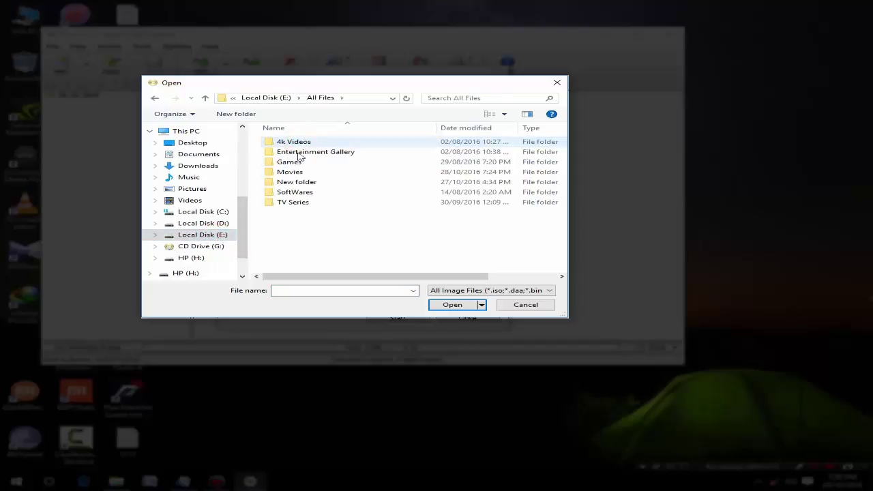
{"action": "double_click", "coordinate": [300, 195]}
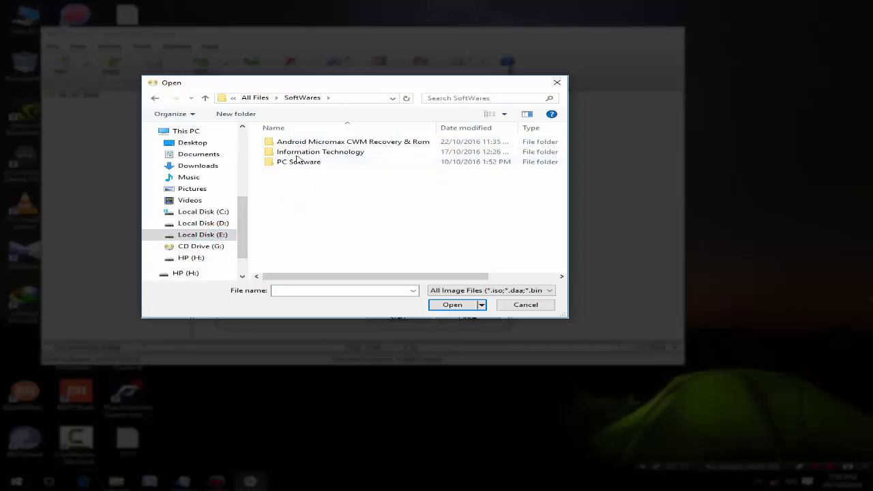
{"action": "left_click", "coordinate": [303, 162]}
{"action": "double_click", "coordinate": [303, 163]}
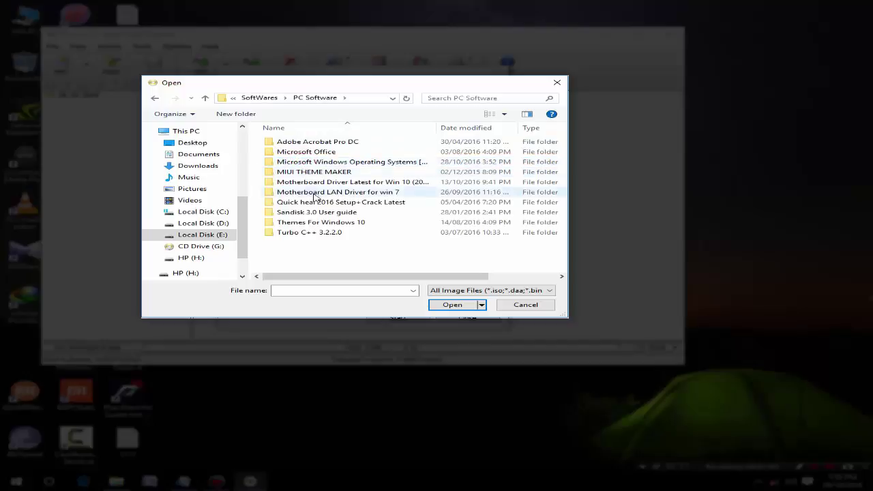
{"action": "double_click", "coordinate": [313, 163]}
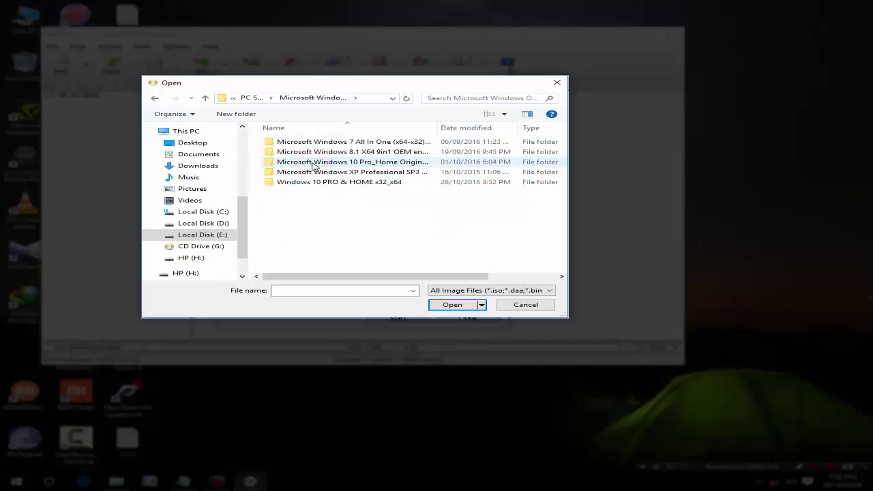
{"action": "double_click", "coordinate": [320, 183]}
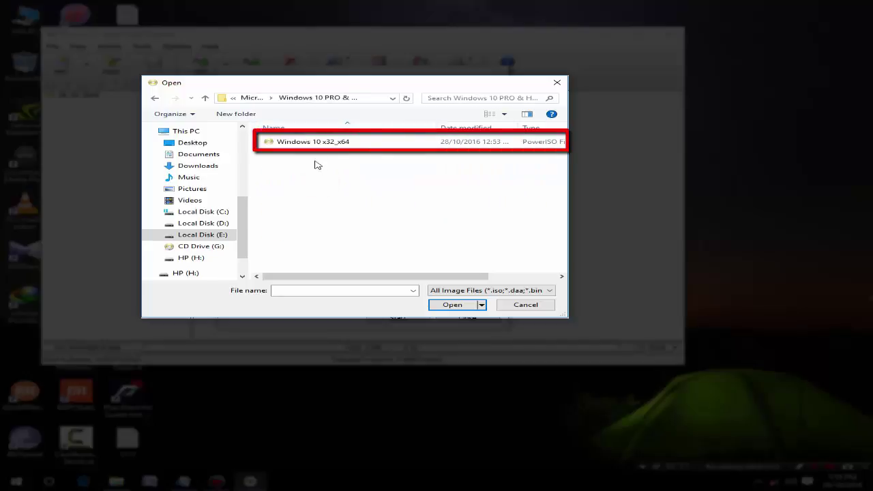
{"action": "left_click", "coordinate": [302, 141]}
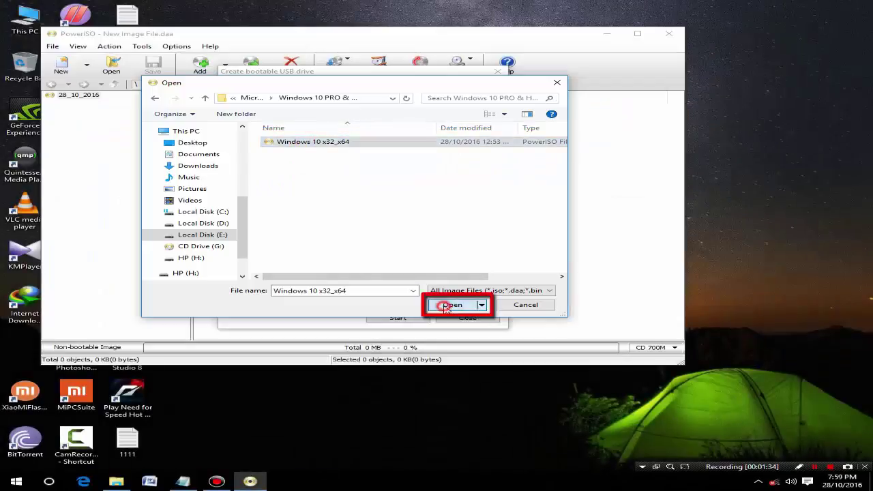
{"action": "left_click", "coordinate": [452, 304]}
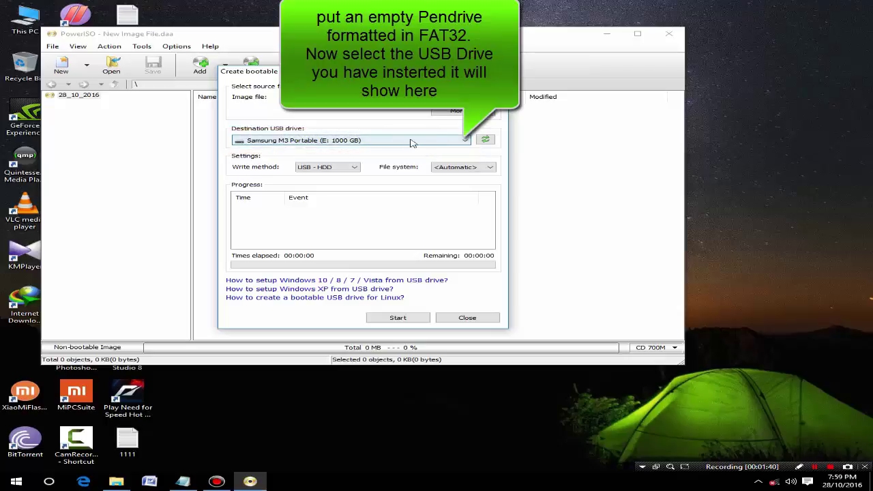
- Choose hp v236w (H: 16 GB) as the destination USB drive and start writing the image to it
{"action": "left_click", "coordinate": [436, 139]}
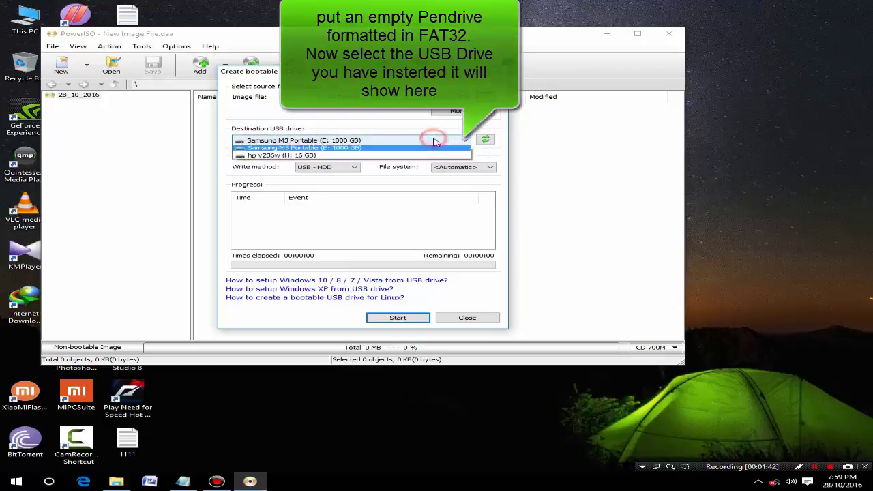
{"action": "left_click", "coordinate": [261, 158]}
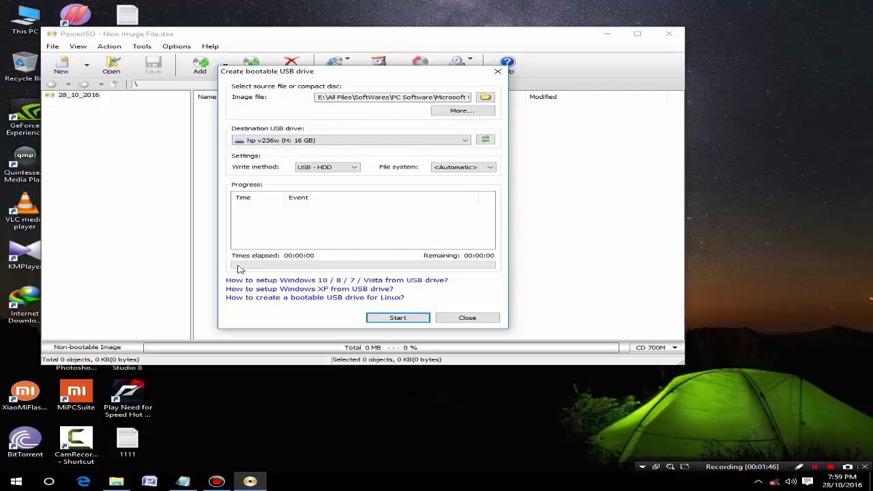
{"action": "left_click", "coordinate": [398, 318]}
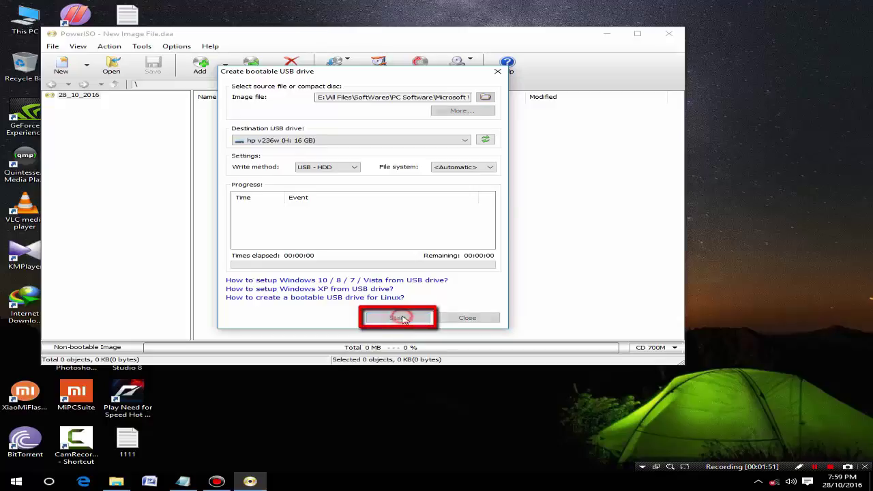
{"action": "left_click", "coordinate": [497, 276]}
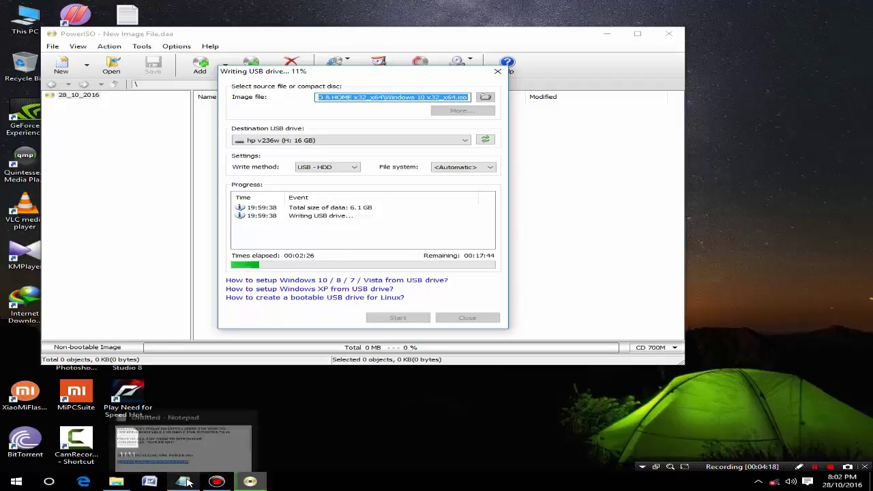
- Switch to Notepad and read the note about waiting for the USB writing to complete
{"action": "left_click", "coordinate": [184, 482]}
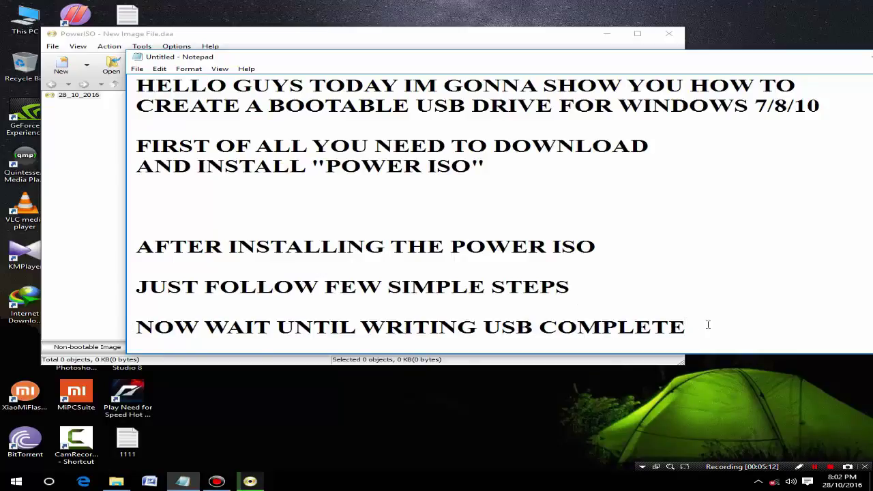
{"action": "left_click_drag", "start_coordinate": [708, 325], "coordinate": [136, 326]}
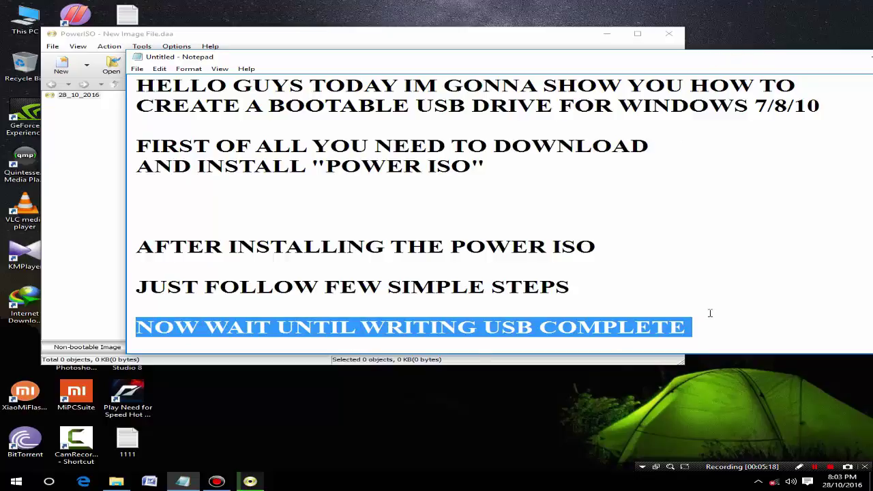
{"action": "left_click", "coordinate": [694, 333]}
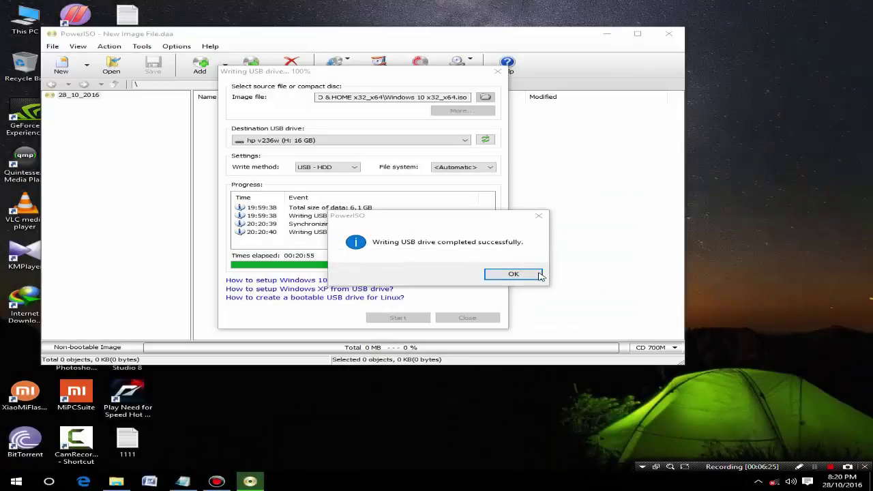
- Close the finished bootable USB dialog and PowerISO, and dismiss the removable drive scan notification
{"action": "left_click", "coordinate": [513, 273]}
{"action": "left_click", "coordinate": [469, 318]}
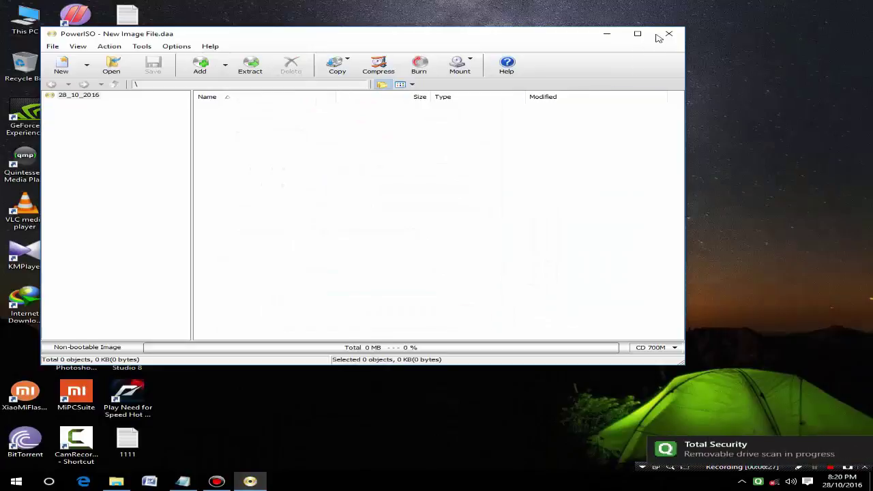
{"action": "left_click", "coordinate": [668, 34]}
{"action": "left_click", "coordinate": [743, 482]}
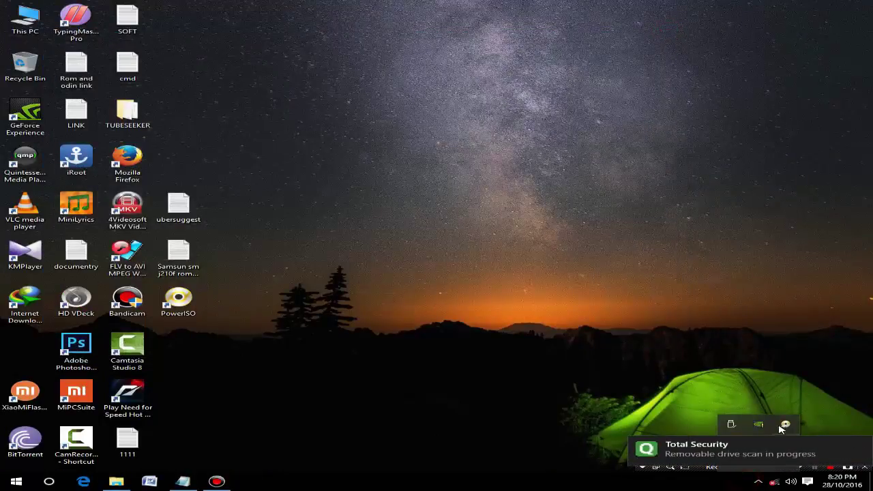
{"action": "left_click", "coordinate": [858, 446]}
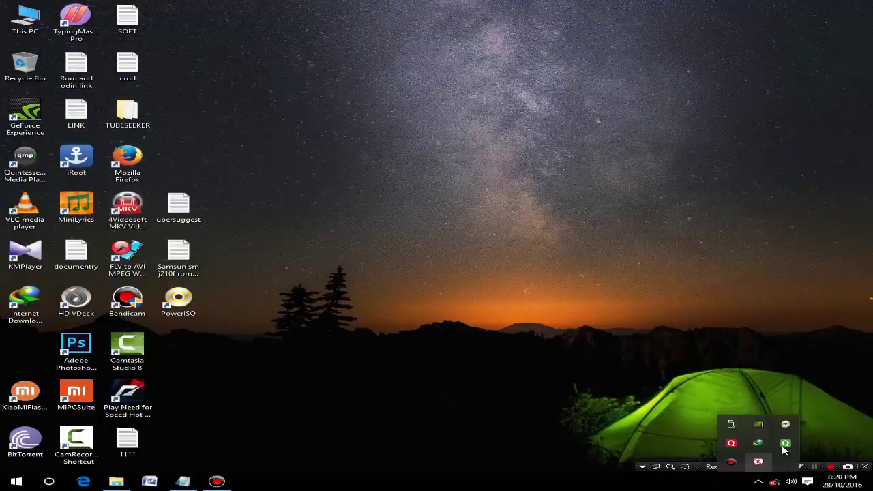
- Switch to Notepad and read the closing notes about formatting a PC or laptop without a bootable disc
{"action": "left_click", "coordinate": [182, 482]}
{"action": "left_click_drag", "start_coordinate": [156, 172], "coordinate": [777, 165]}
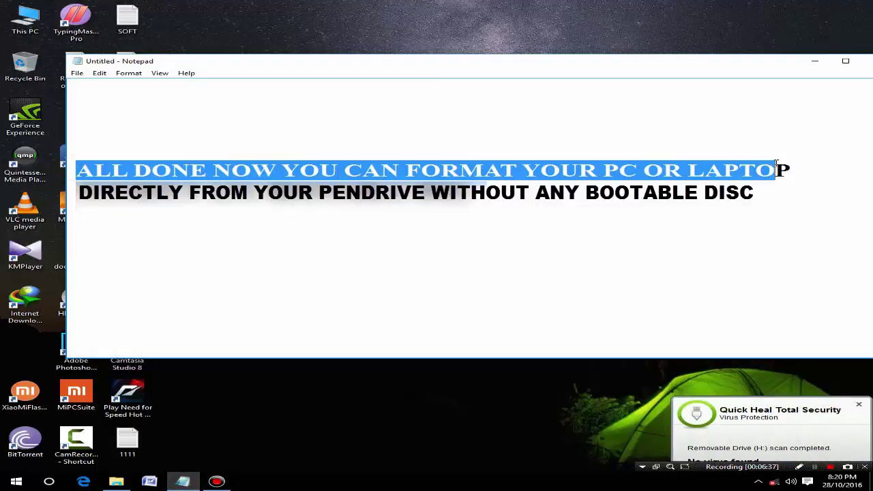
{"action": "left_click_drag", "start_coordinate": [79, 192], "coordinate": [487, 192]}
{"action": "left_click", "coordinate": [516, 194]}
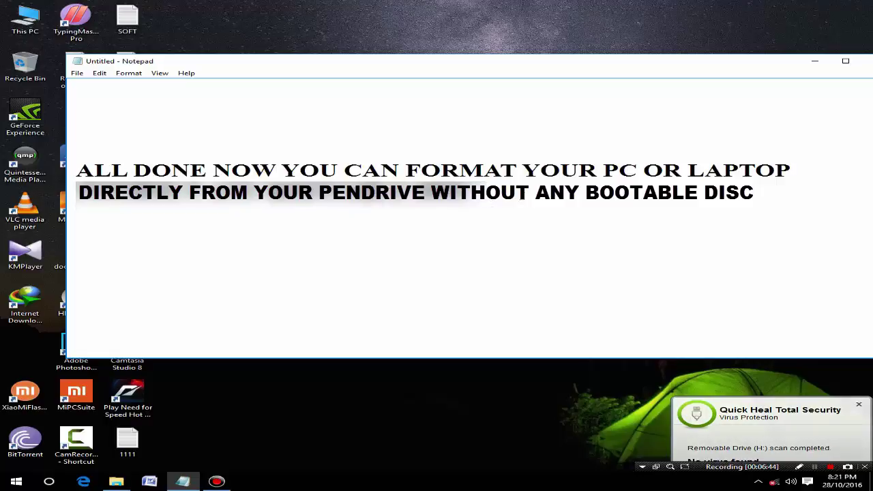
{"action": "scroll", "coordinate": [505, 205], "scroll_direction": "down", "scroll_amount": 3}
{"action": "scroll", "coordinate": [84, 256], "scroll_direction": "up", "scroll_amount": 2}
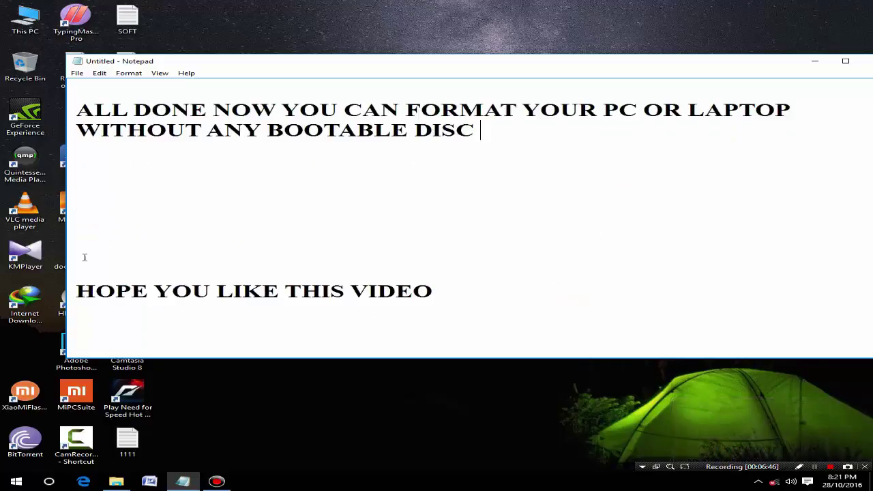